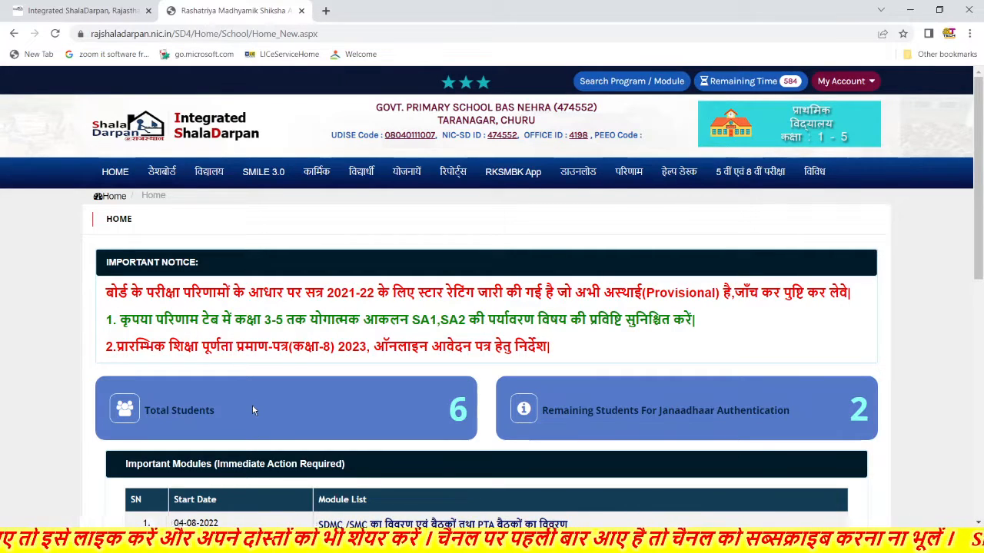
- Open the student uniform DBT system from the योजनायें section's छात्र वर्दी डीबीटी प्रणाली page
left_click(406, 175)
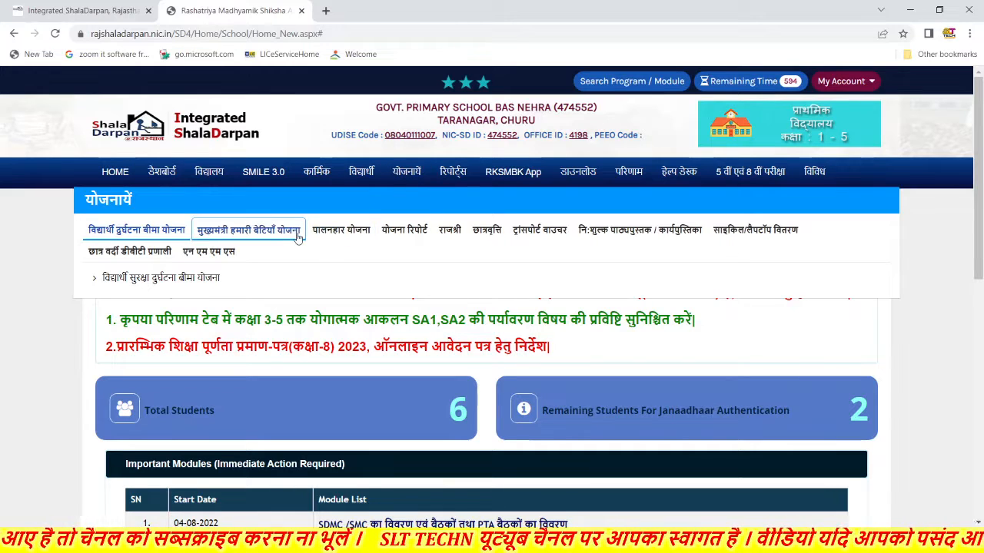
left_click(127, 259)
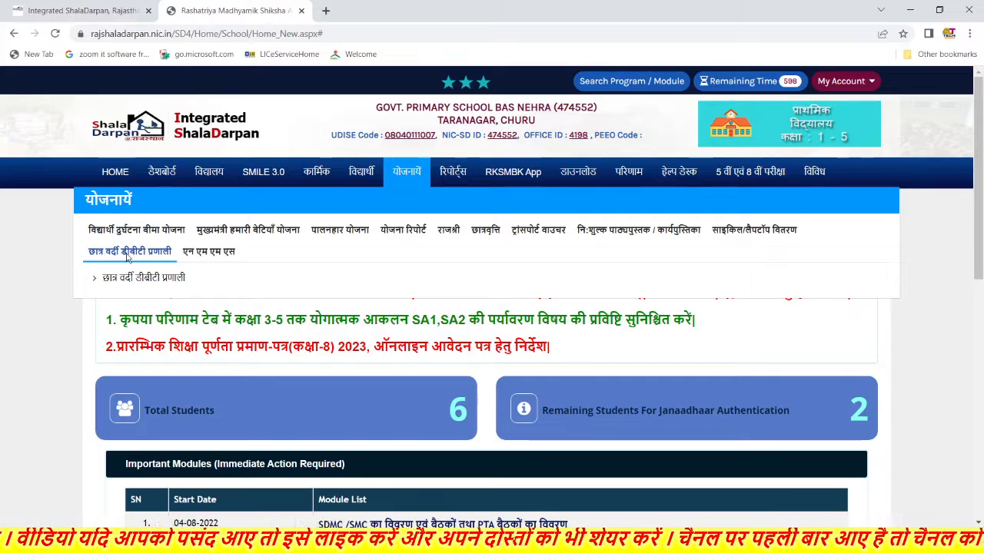
left_click(136, 280)
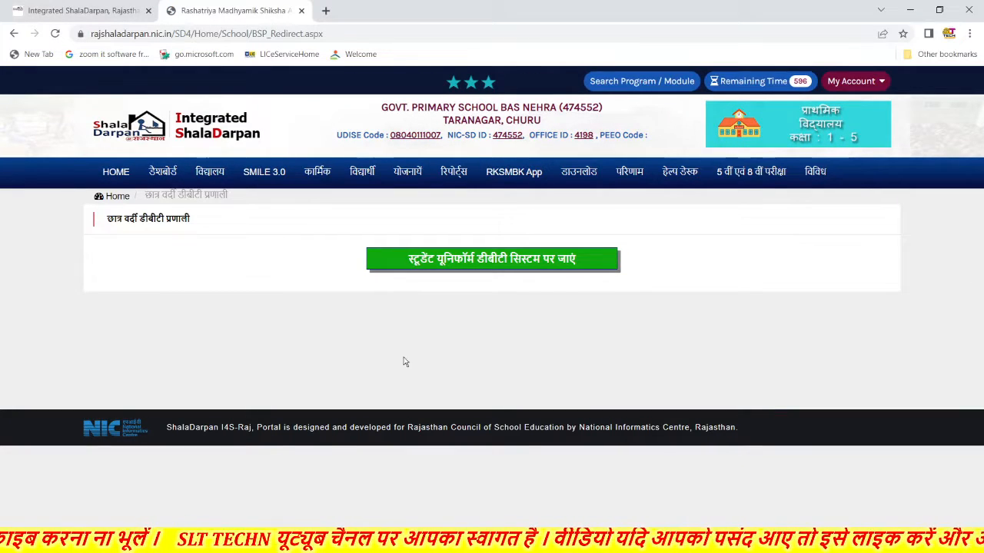
left_click(506, 263)
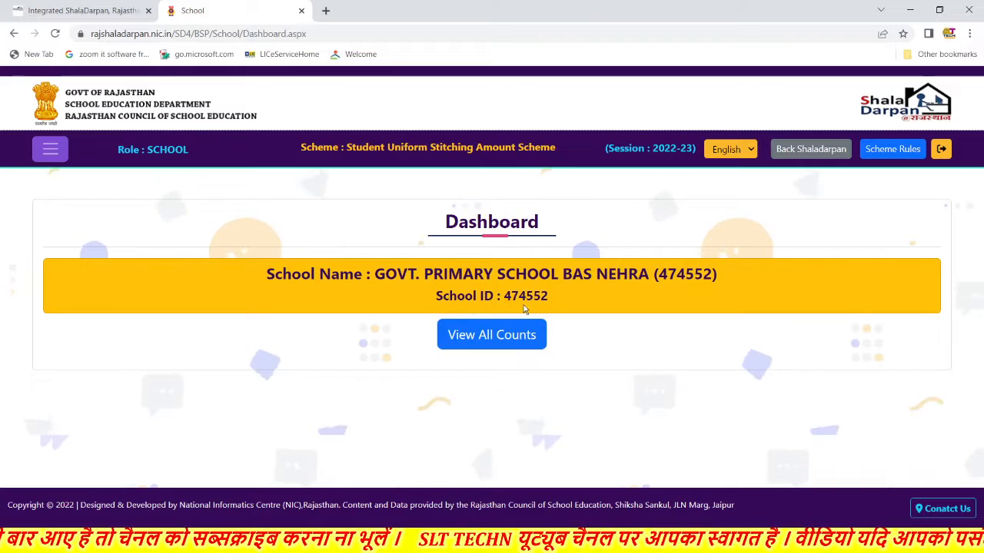
- Display all student counts on the Student Uniform Stitching Amount Scheme dashboard and review them
left_click(479, 341)
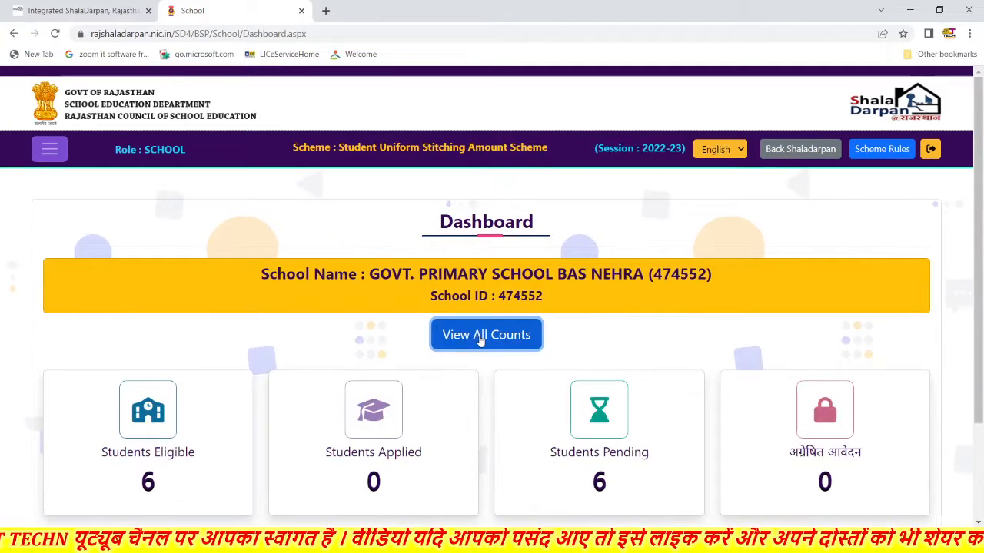
scroll(479, 339, "down", 1)
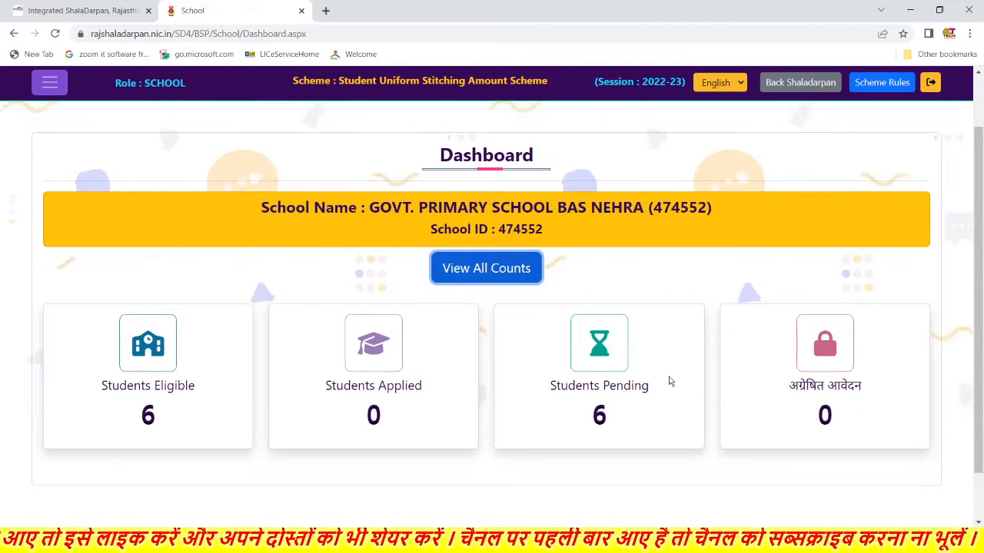
scroll(671, 381, "up", 1)
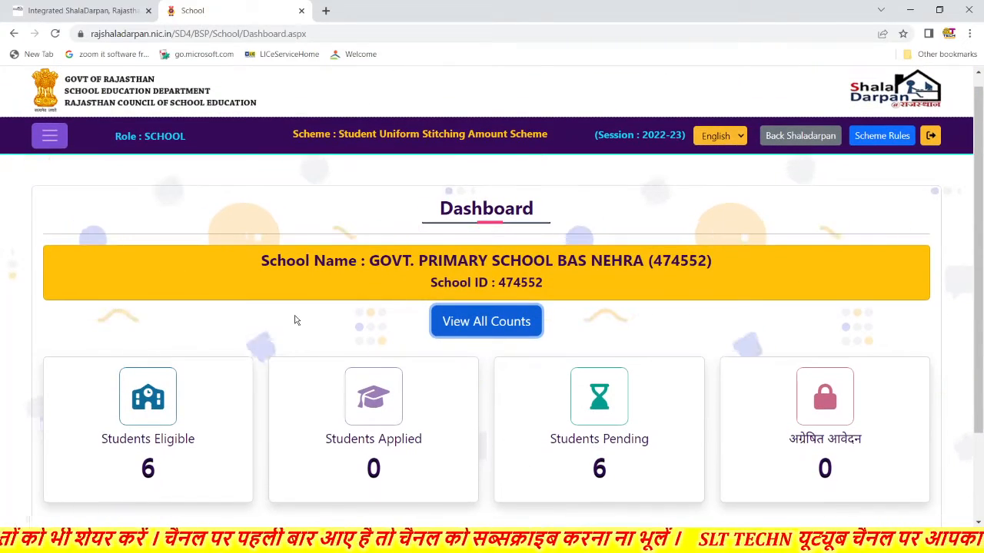
- Open the Uniform Status page and load the class-wise data for all classes and sections
left_click(51, 136)
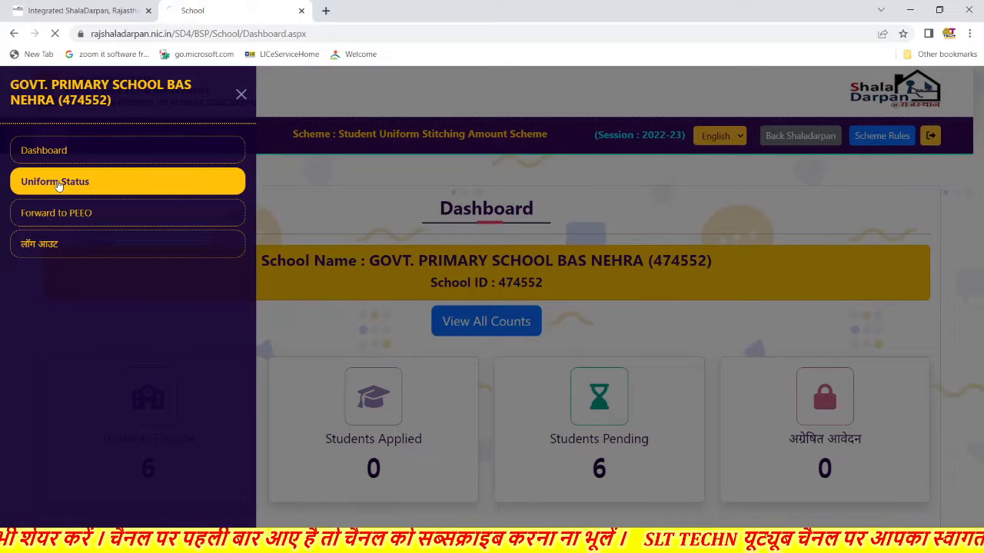
left_click(58, 185)
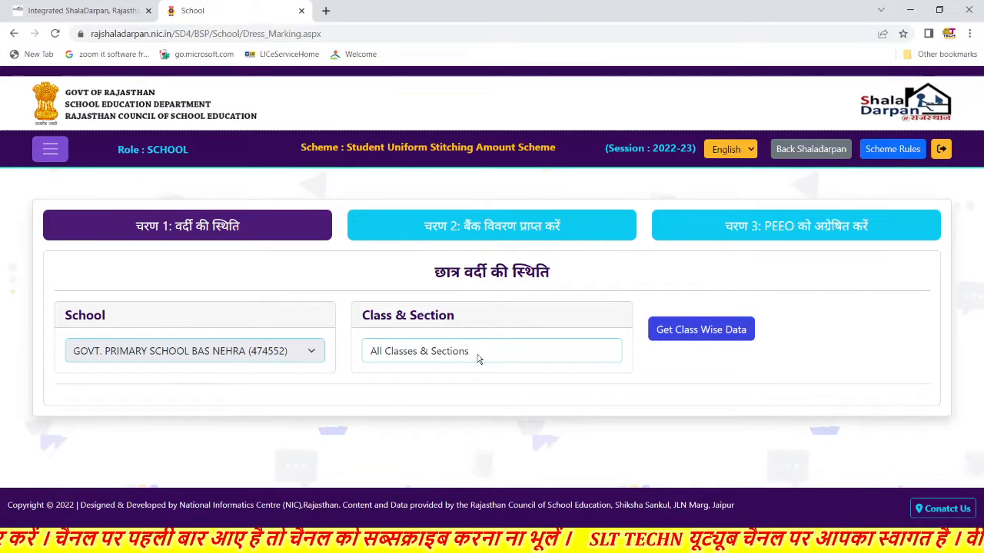
left_click(699, 330)
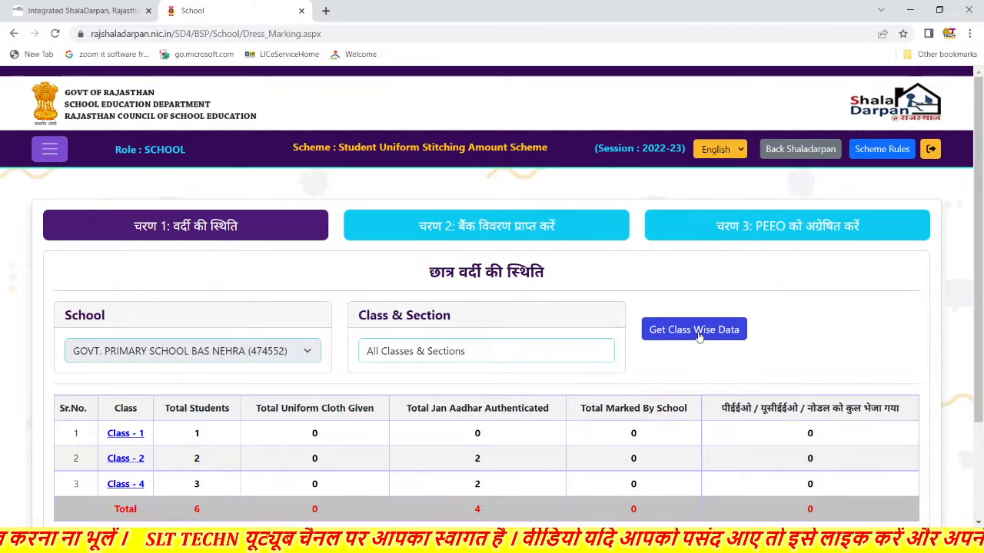
scroll(699, 337, "down", 1)
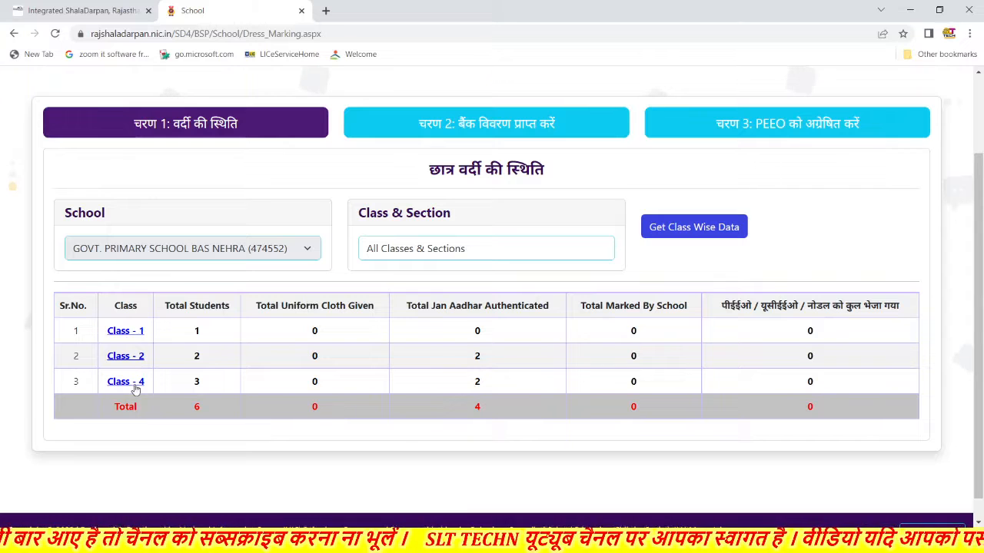
- Mark uniform cloth as given for all Class 1 students and update their cloth status
left_click(125, 333)
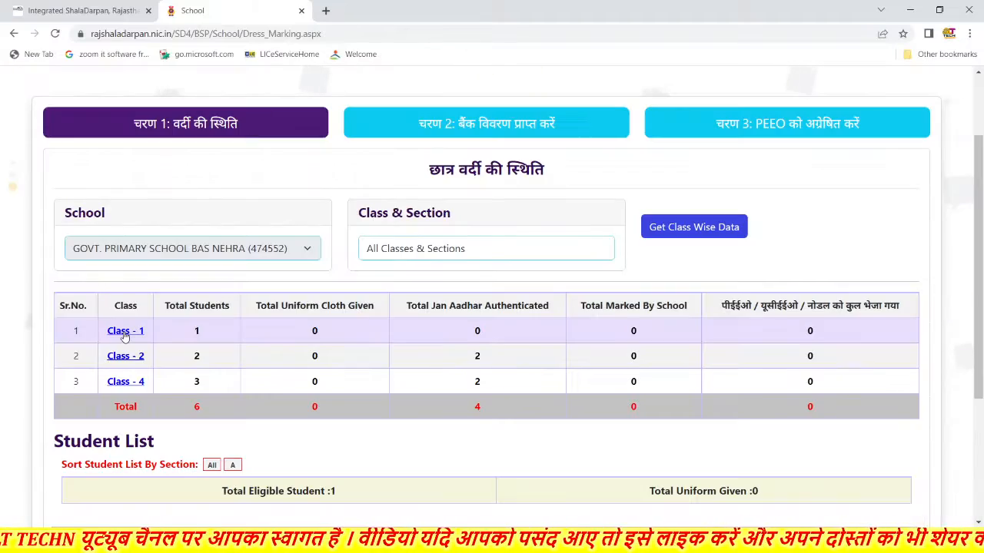
scroll(124, 336, "down", 3)
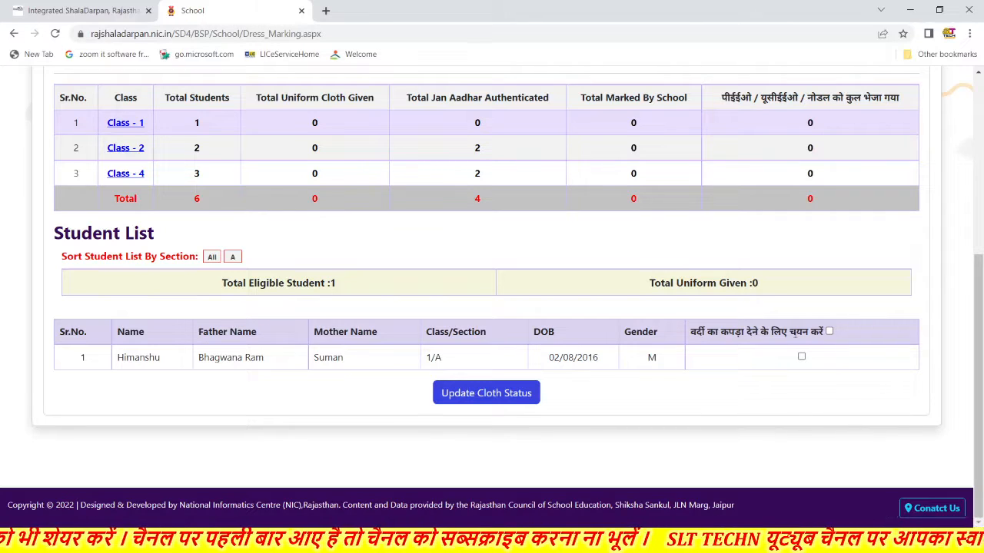
left_click(829, 332)
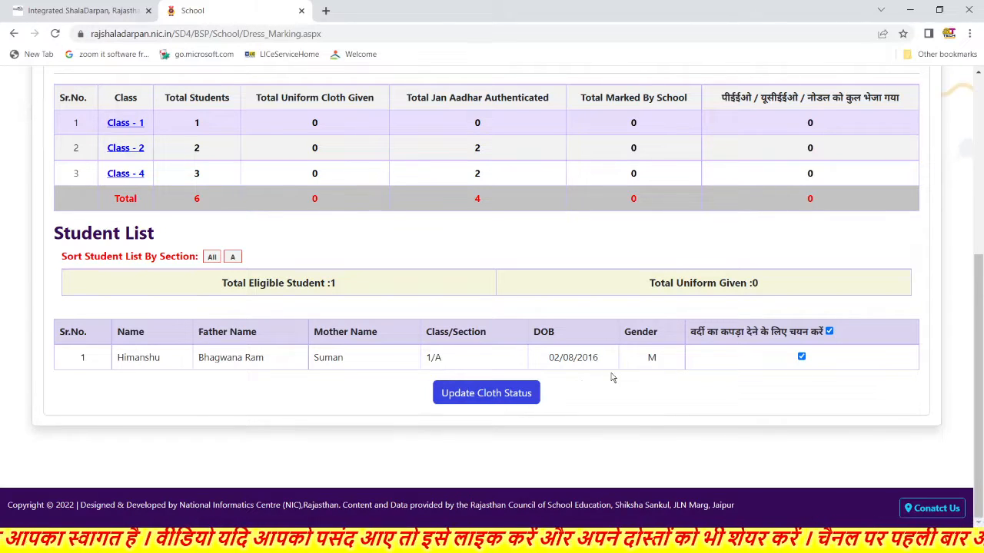
left_click(476, 396)
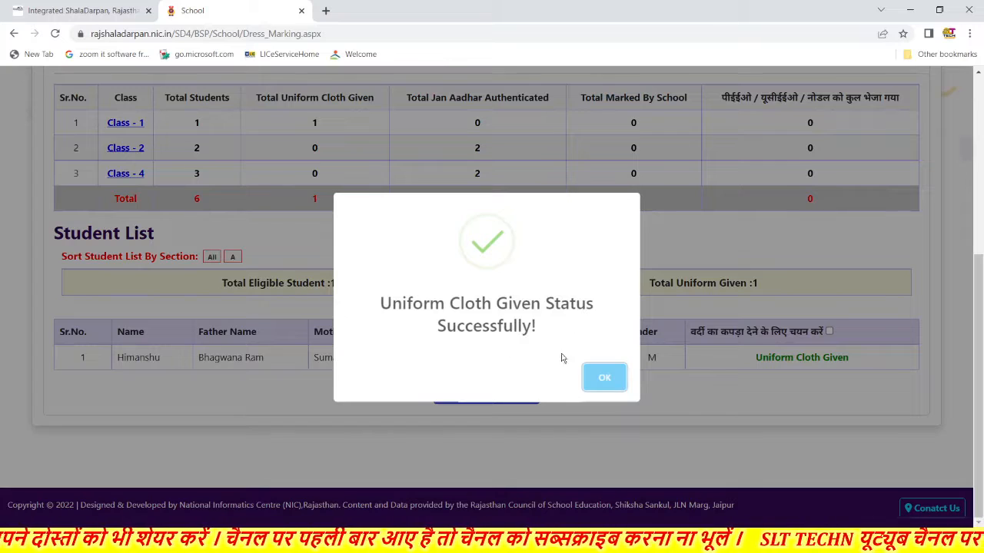
left_click(604, 378)
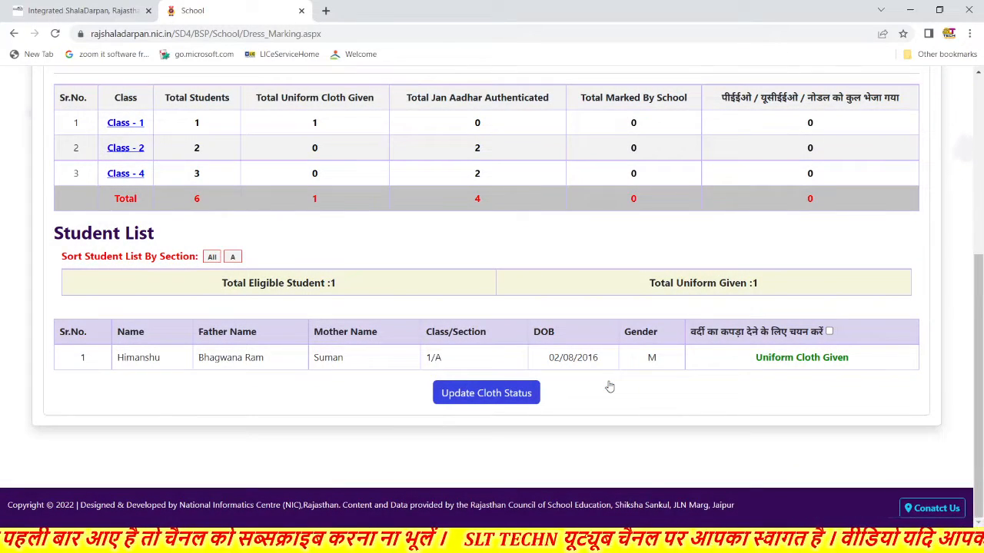
- Select both Class 2 students individually and update their status to uniform cloth given
left_click(138, 149)
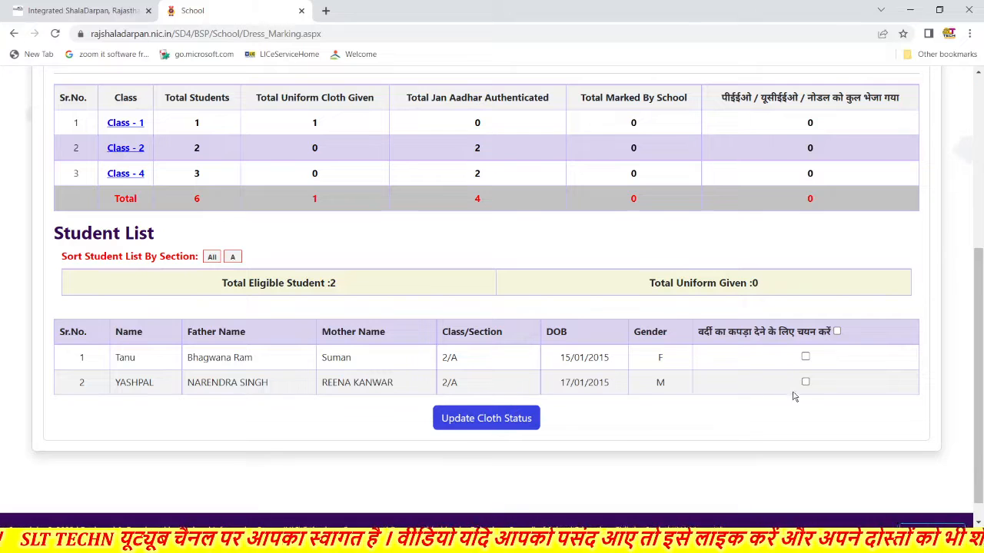
left_click(837, 332)
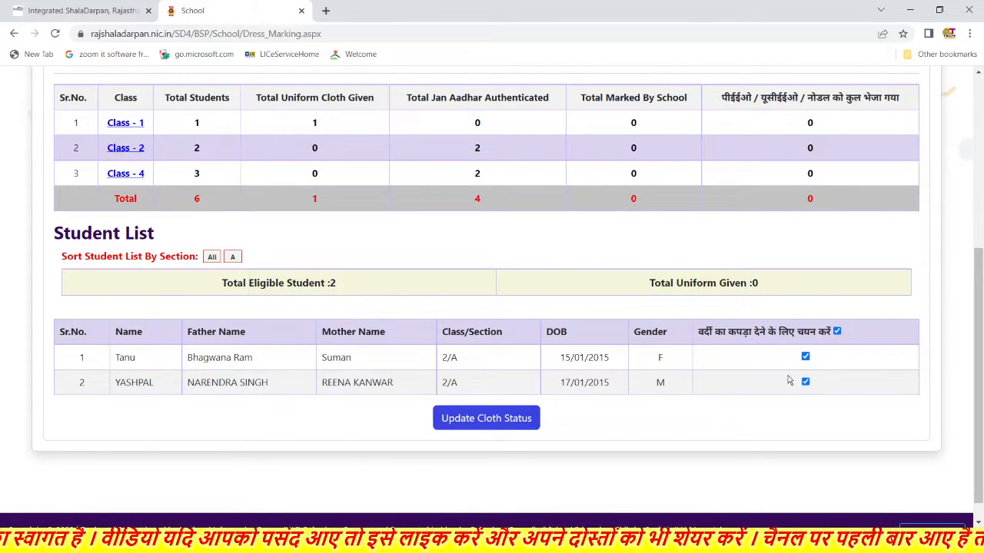
left_click(837, 332)
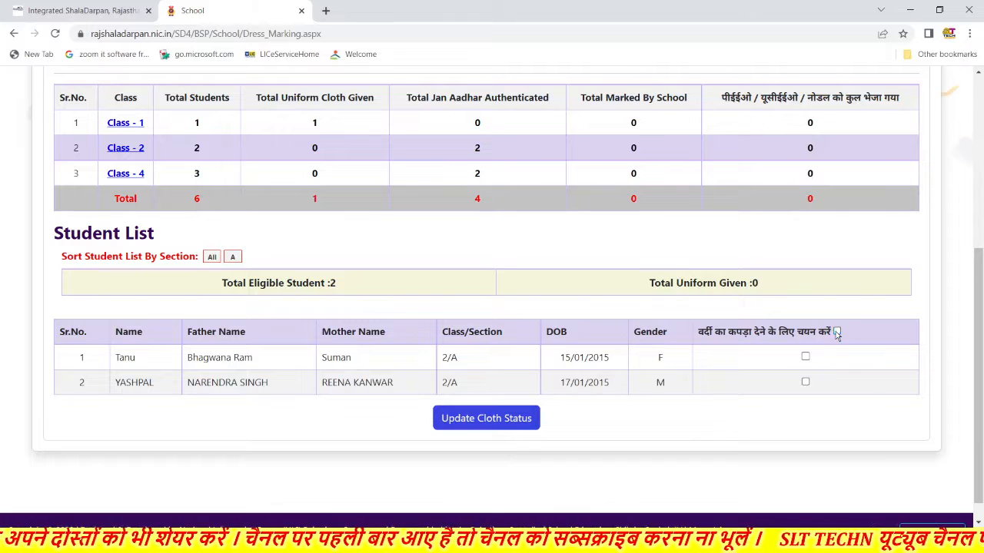
left_click(804, 357)
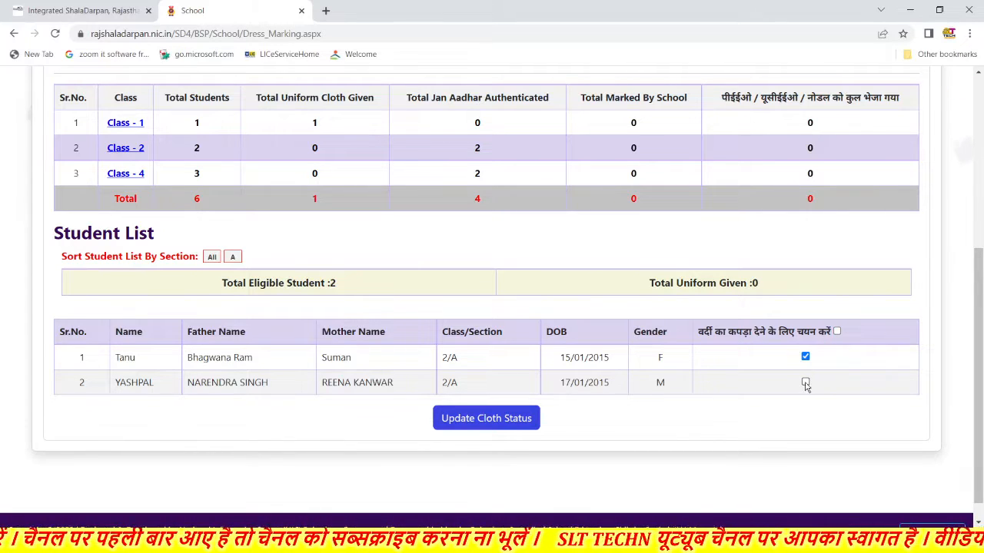
left_click(805, 382)
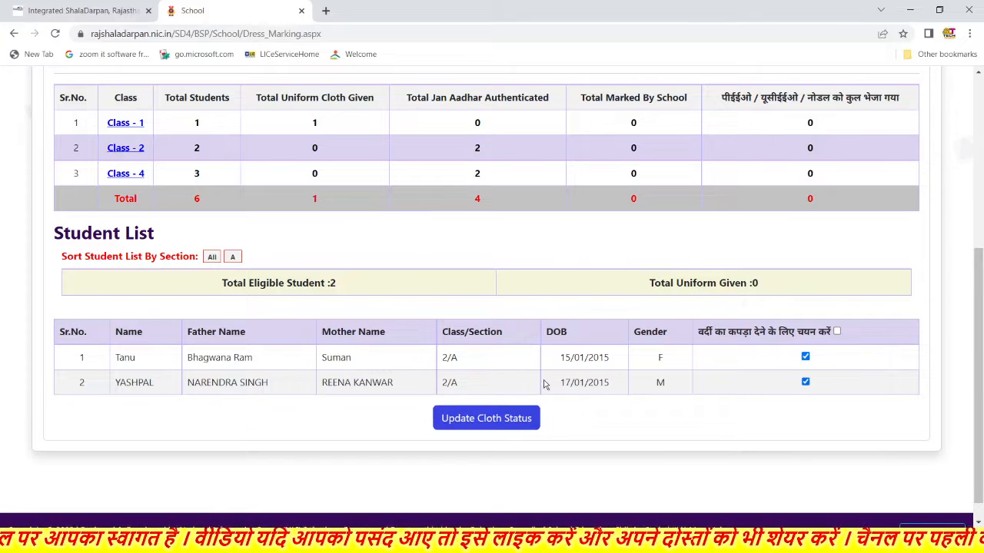
left_click(495, 421)
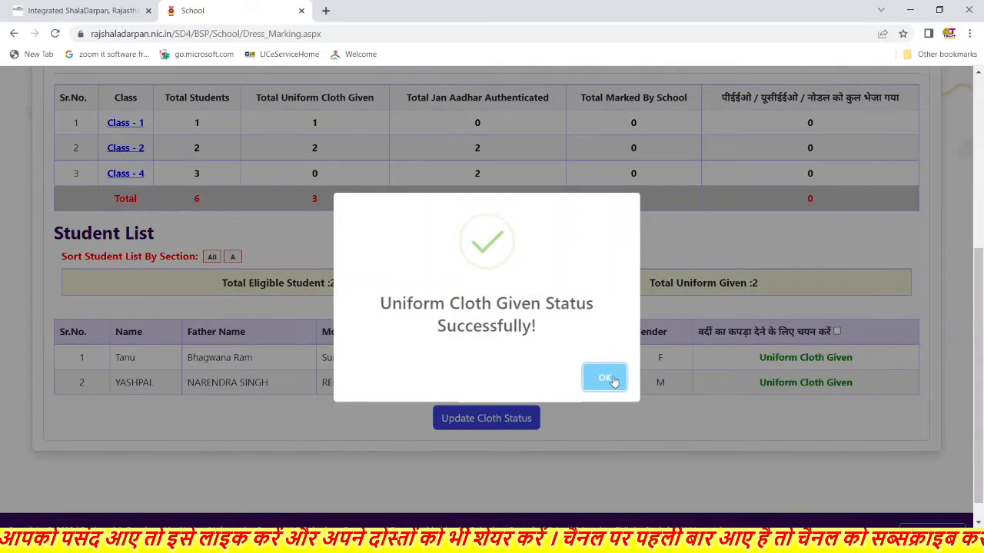
left_click(605, 378)
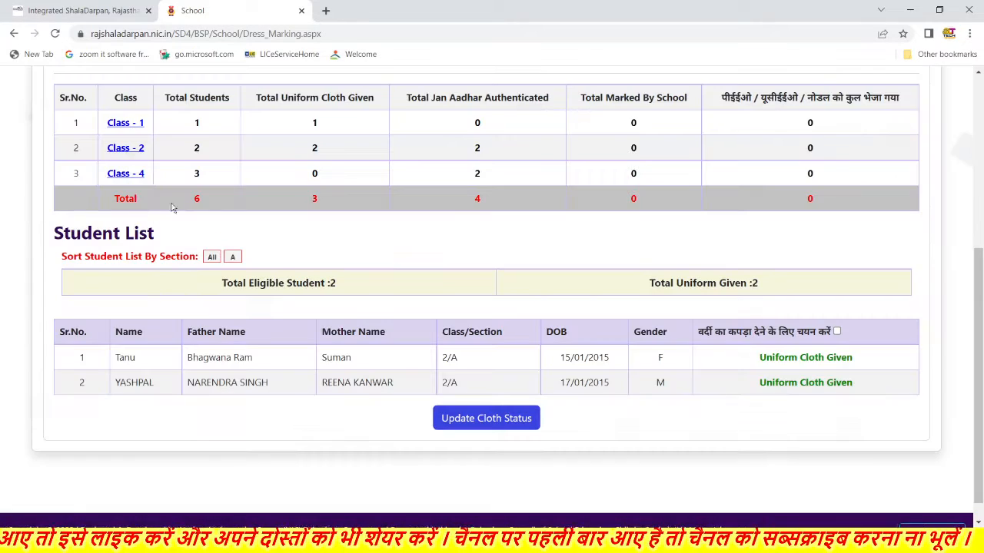
- Mark all Class 4 students as having received uniform cloth and update their cloth status
left_click(137, 176)
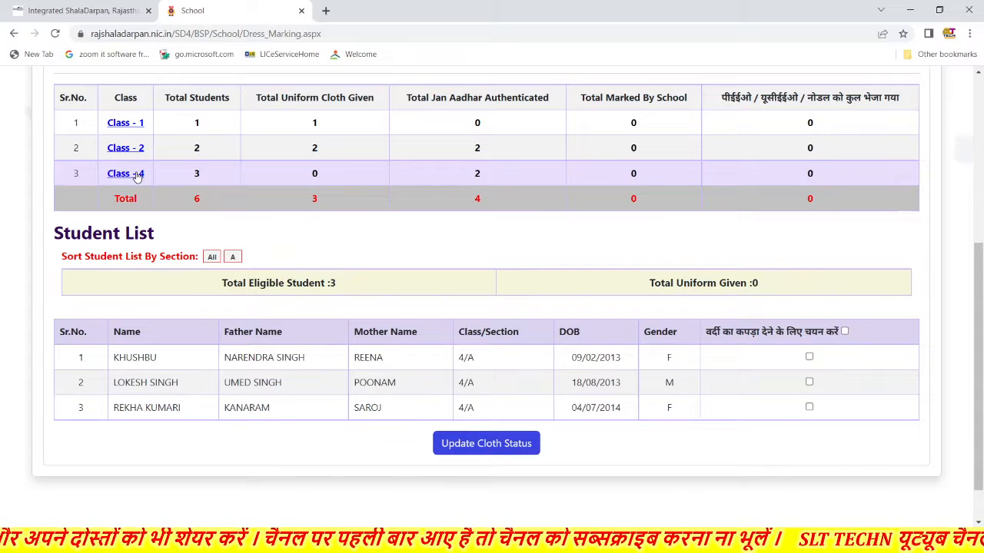
left_click(845, 332)
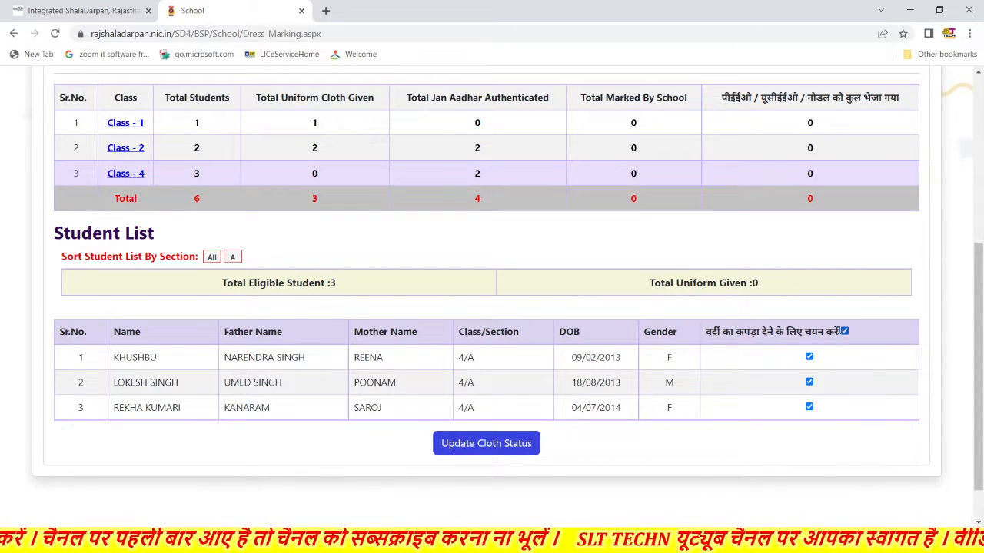
left_click(498, 445)
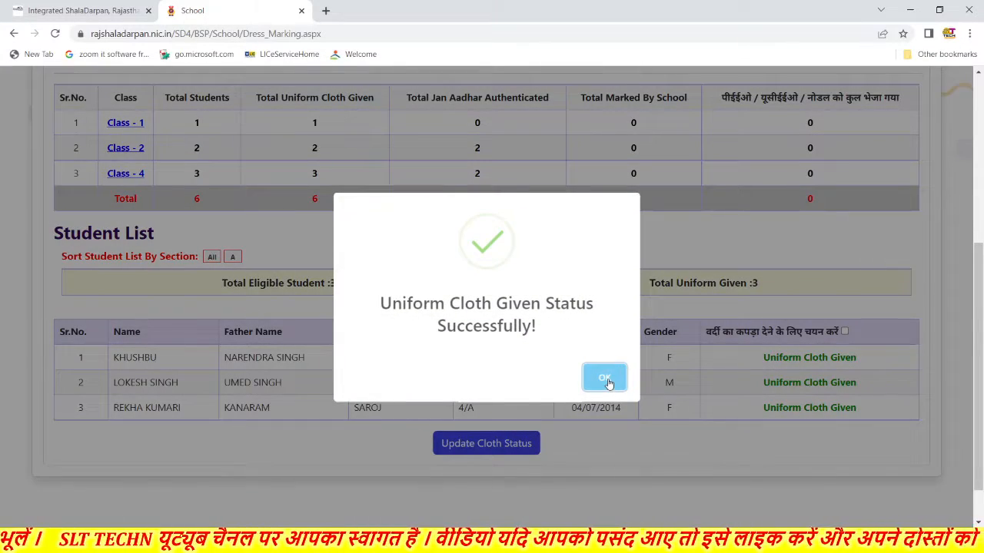
left_click(605, 379)
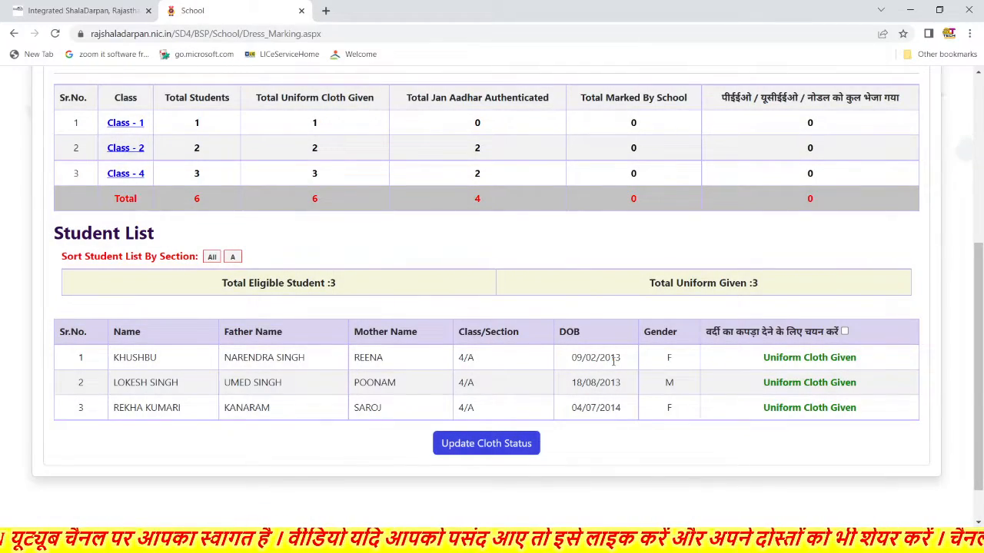
- Open stage 2, बैंक विवरण प्राप्त करें, and bring up the Class 4 student list for fetching bank details
scroll(612, 361, "up", 2)
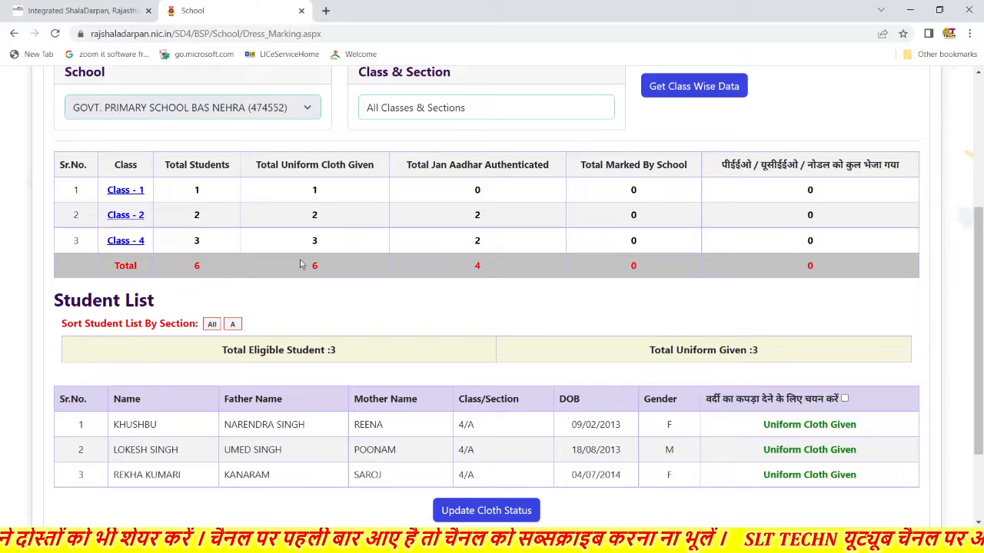
scroll(380, 275, "up", 2)
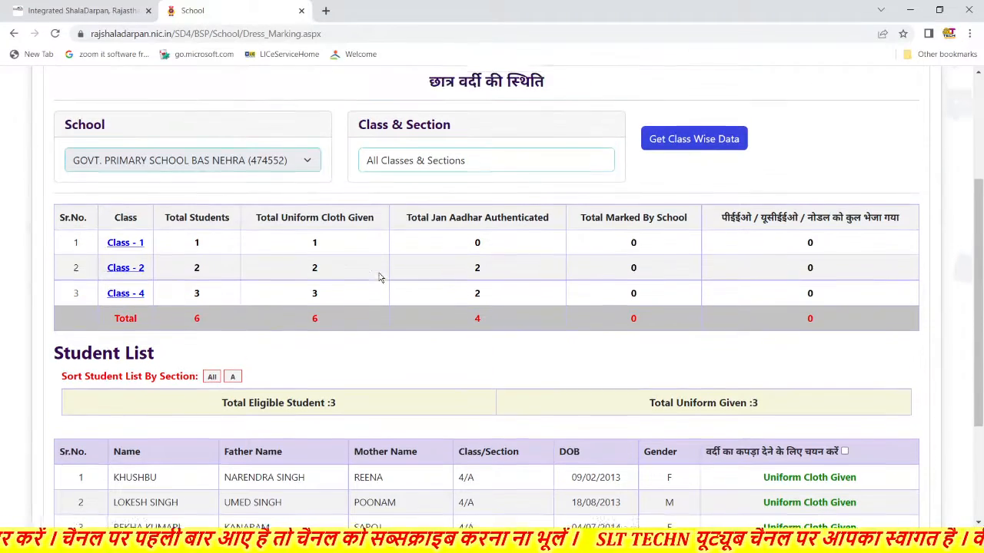
scroll(379, 275, "up", 1)
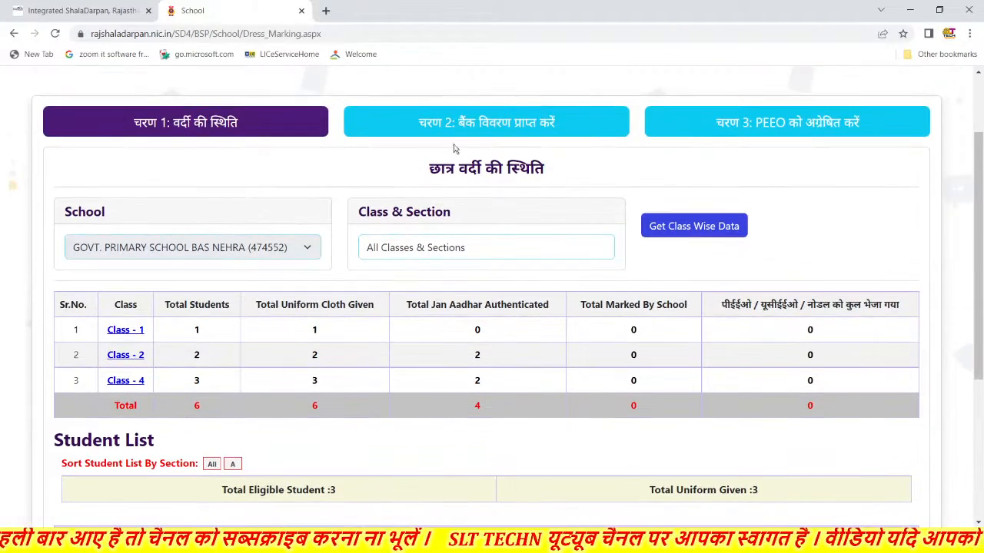
left_click(462, 129)
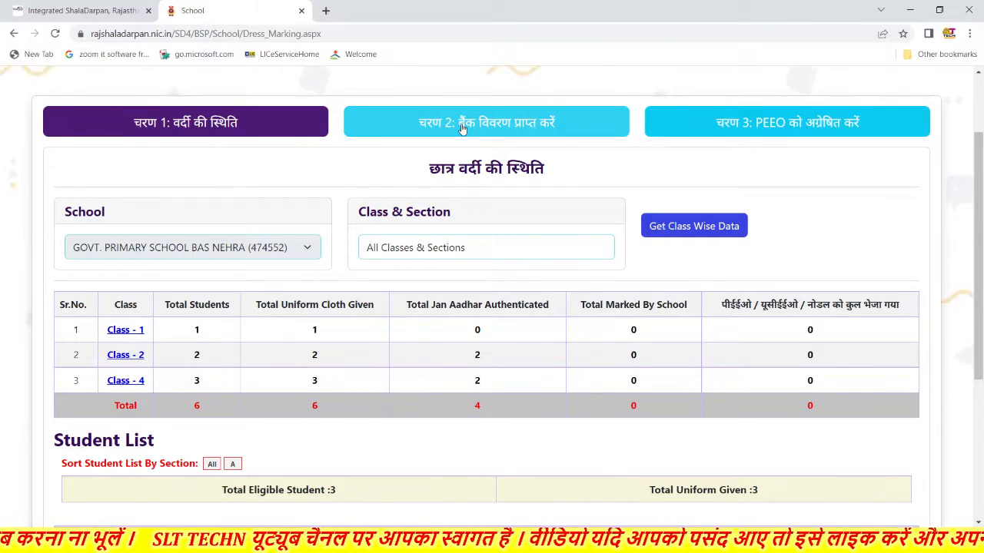
left_click(462, 129)
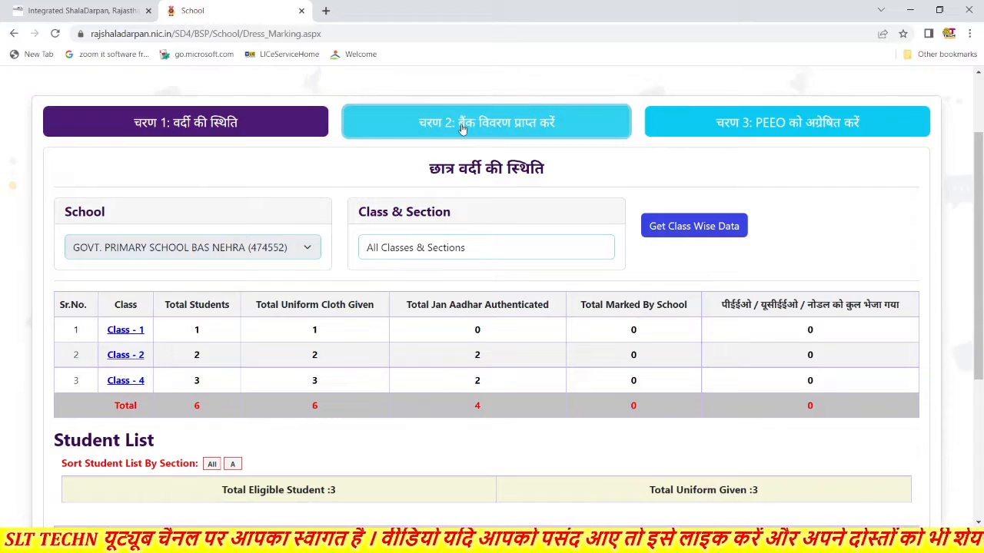
scroll(462, 129, "down", 2)
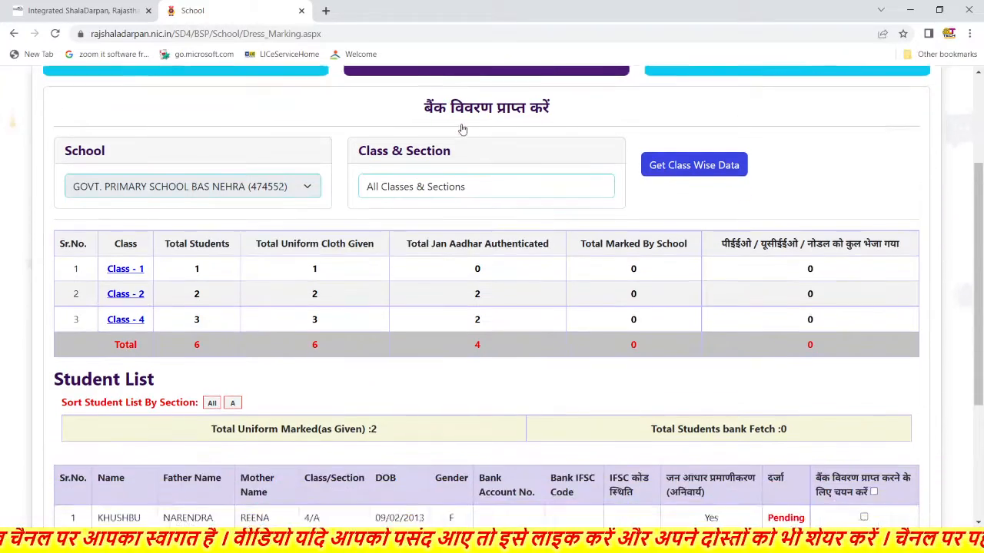
scroll(462, 129, "down", 2)
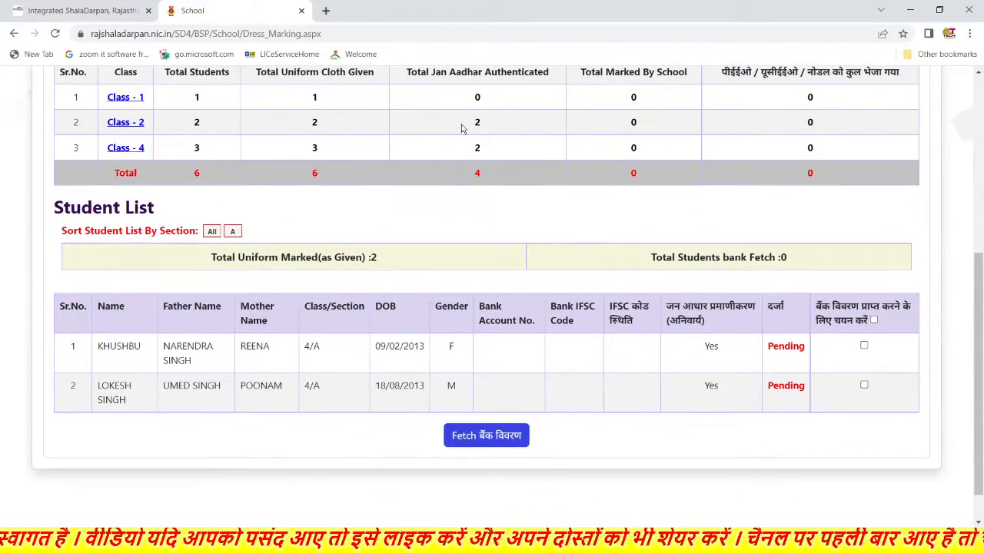
scroll(462, 129, "down", 1)
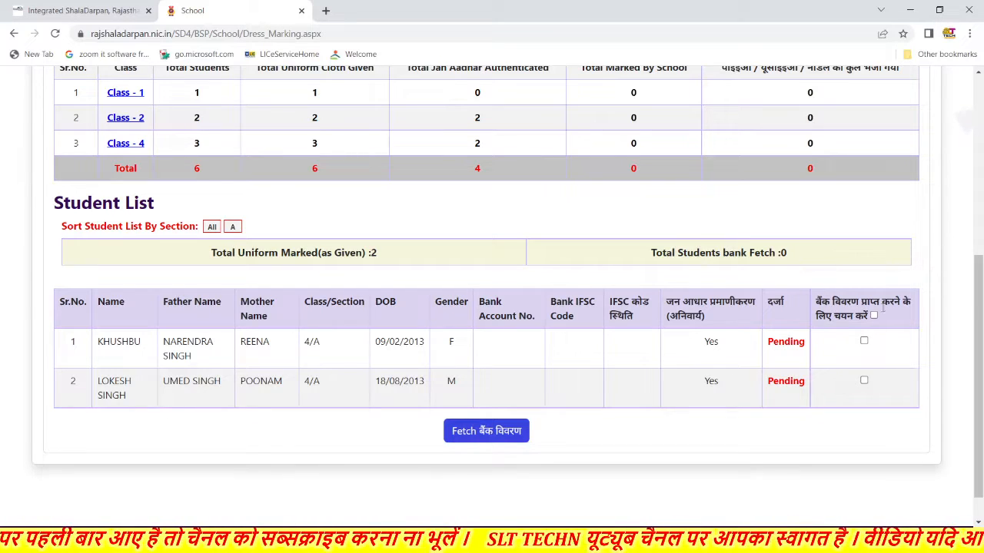
- Select all listed Class 4 students and fetch their bank details
left_click(874, 315)
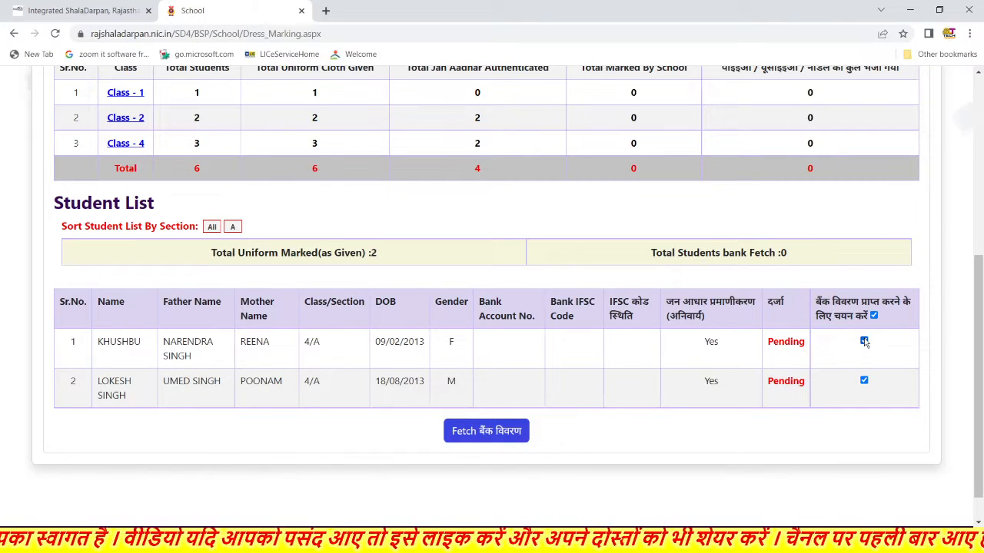
left_click(477, 434)
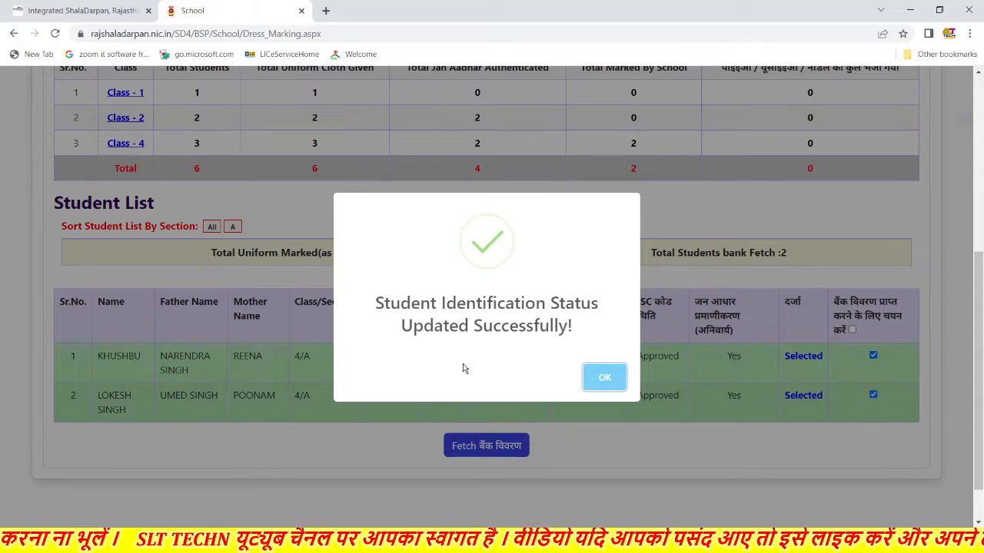
left_click(603, 381)
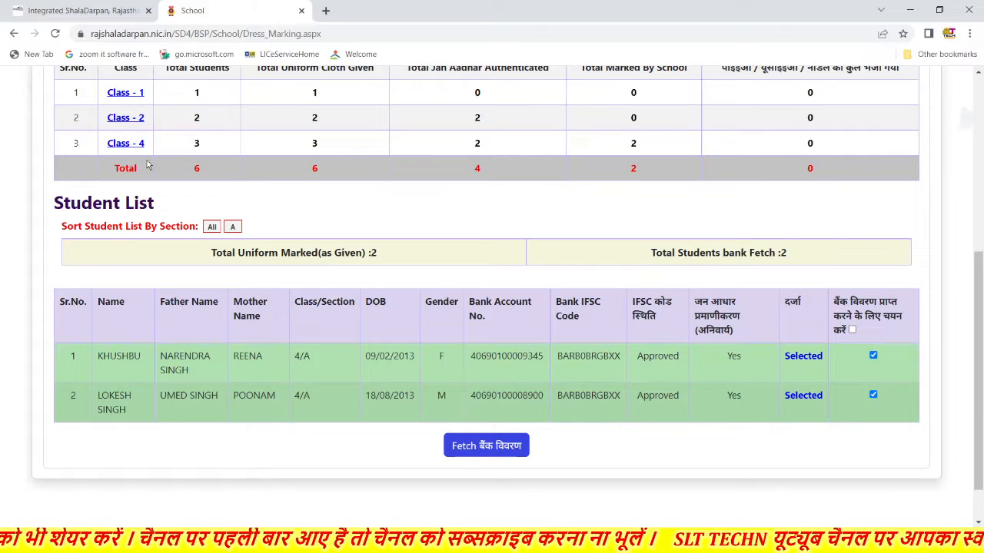
- Review the Class 1 and Class 4 student lists in the bank details stage
left_click(131, 93)
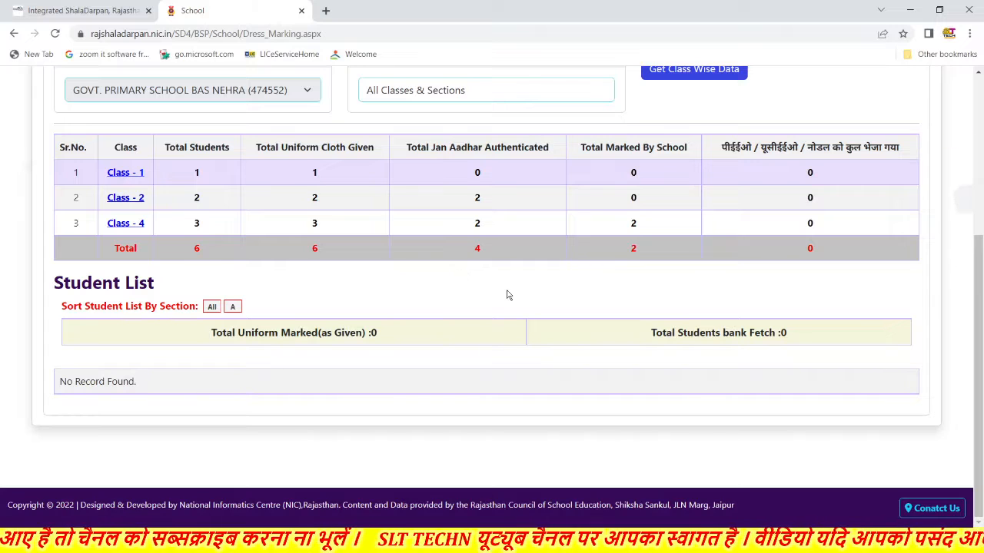
scroll(506, 294, "up", 1)
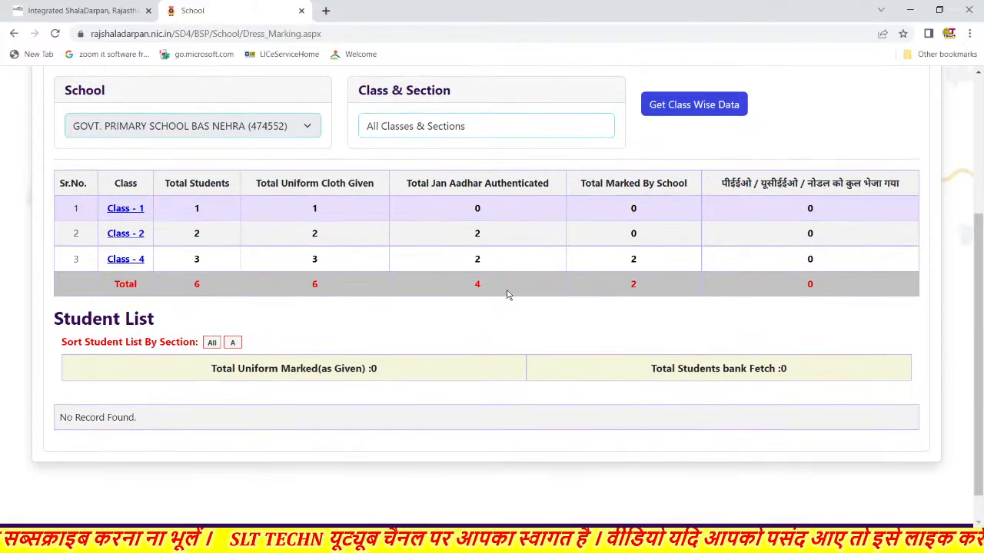
left_click(127, 260)
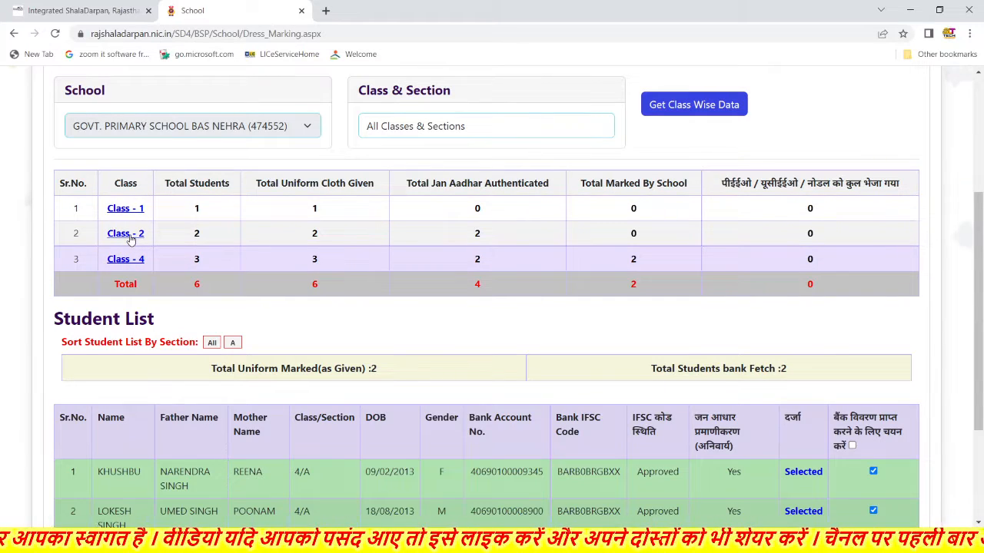
- Bring up the Class 2 student list, select all its students and fetch their bank details
left_click(127, 235)
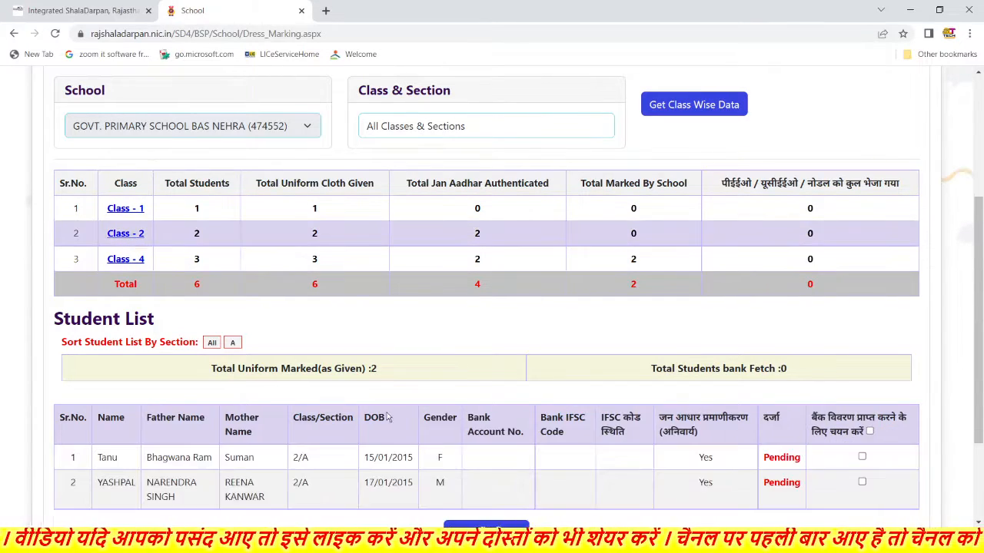
scroll(388, 417, "down", 3)
scroll(388, 417, "down", 1)
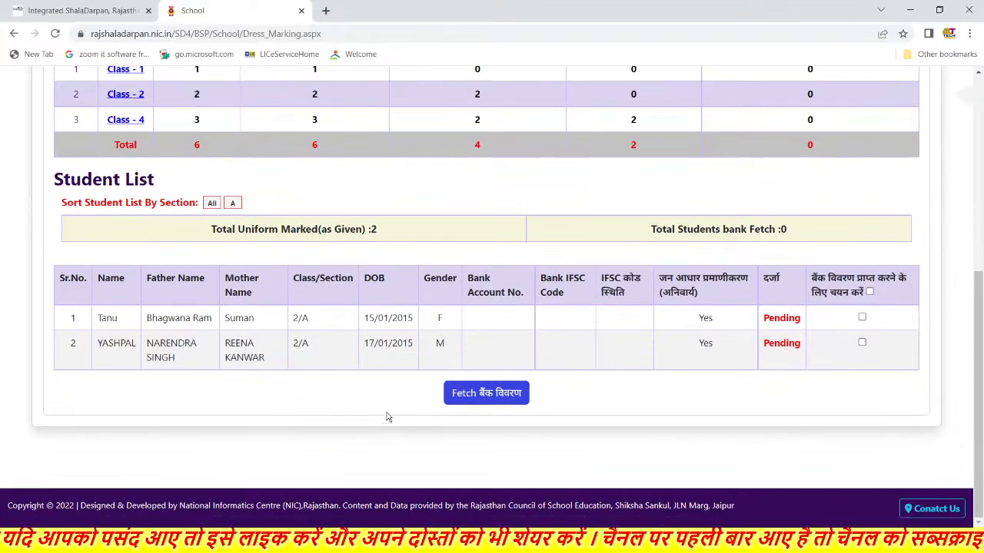
left_click(869, 293)
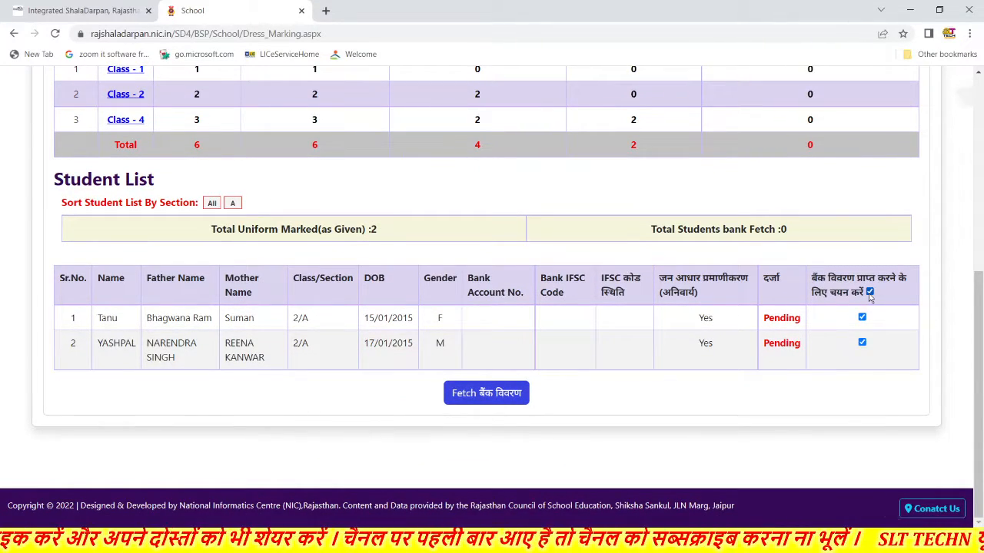
left_click(500, 397)
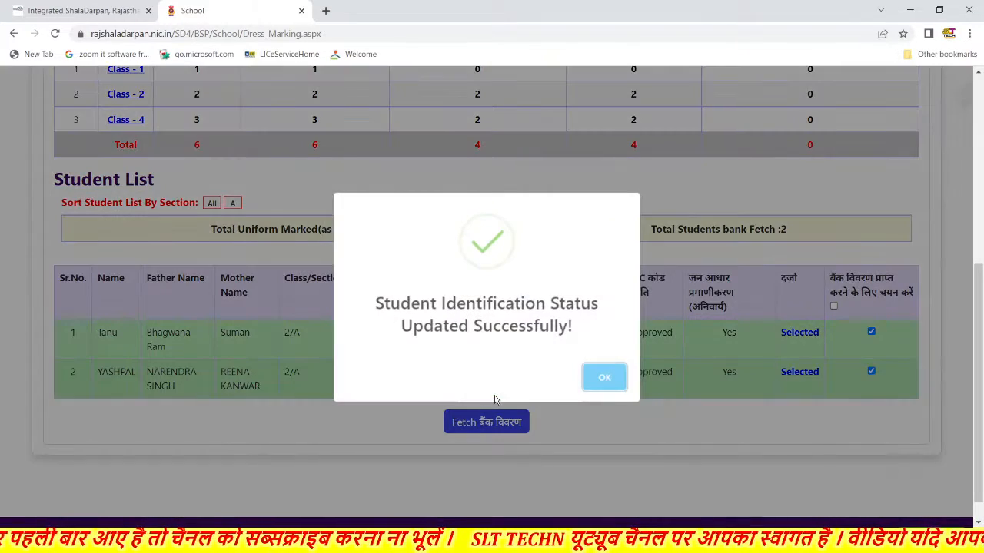
left_click(604, 379)
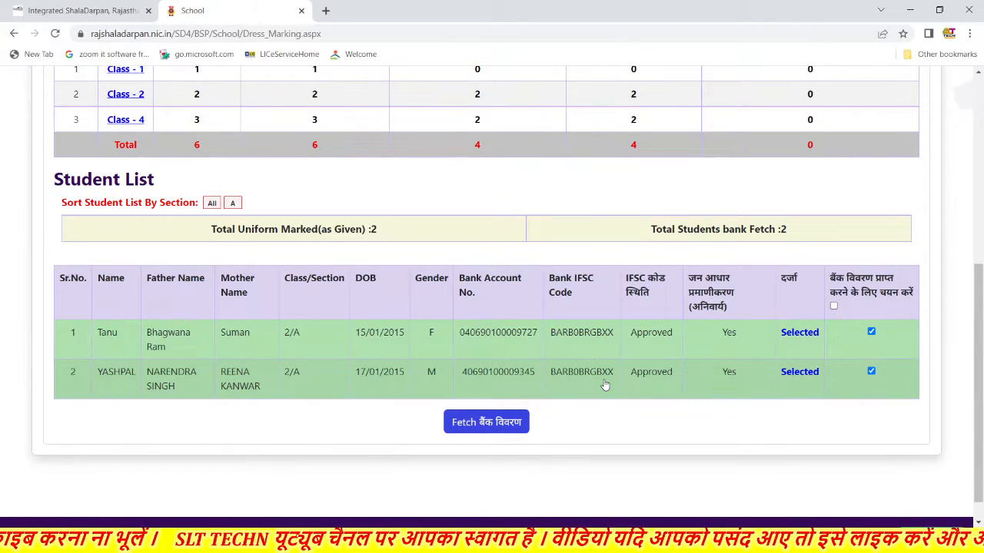
- Open stage 3, PEEO को अग्रेषित करें, and load the class-wise data for all classes and sections
scroll(605, 385, "up", 1)
scroll(604, 385, "down", 1)
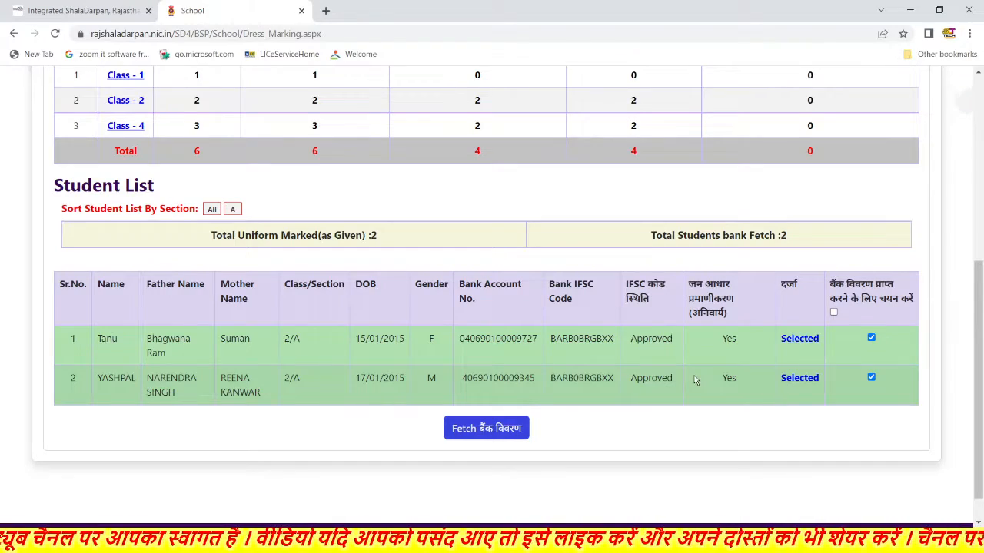
scroll(694, 380, "up", 3)
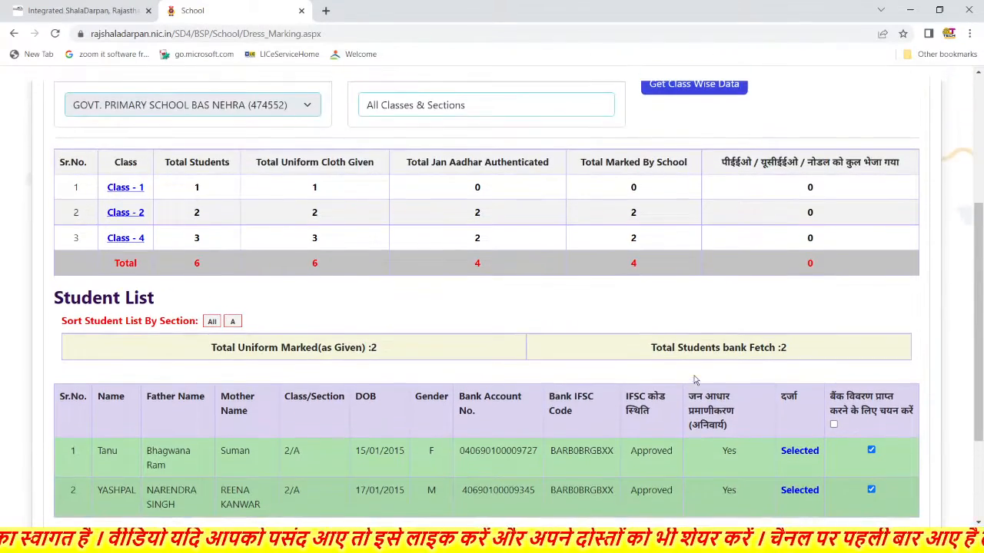
scroll(694, 380, "up", 3)
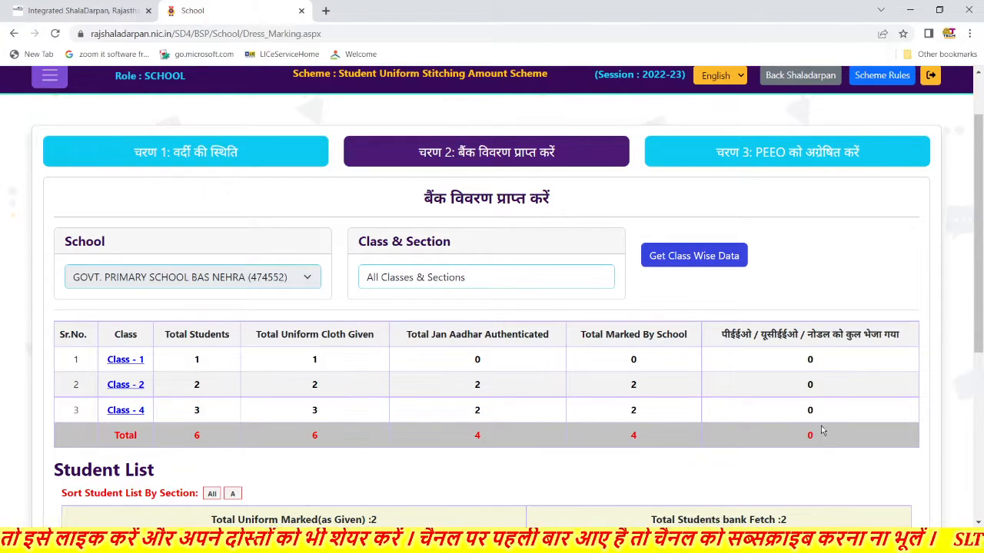
left_click(778, 155)
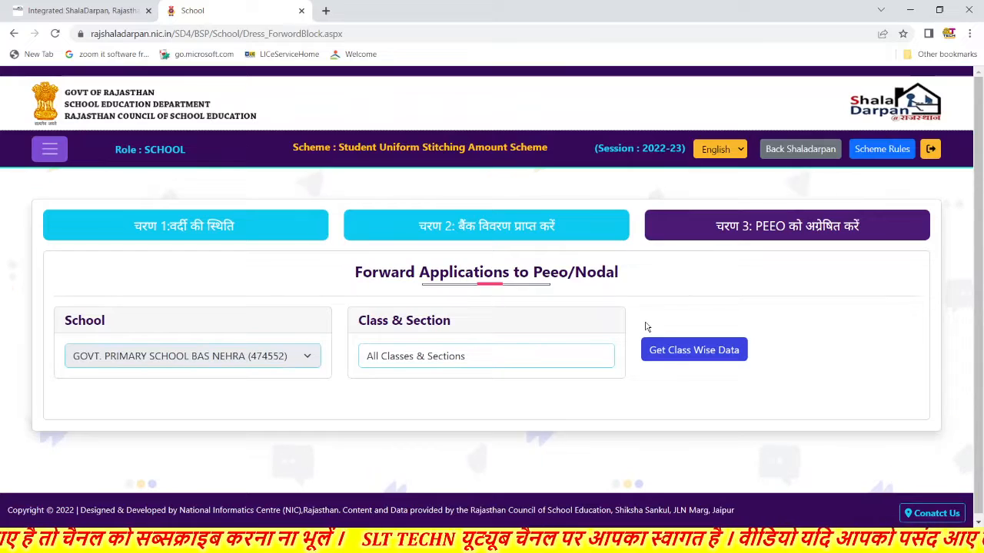
left_click(682, 351)
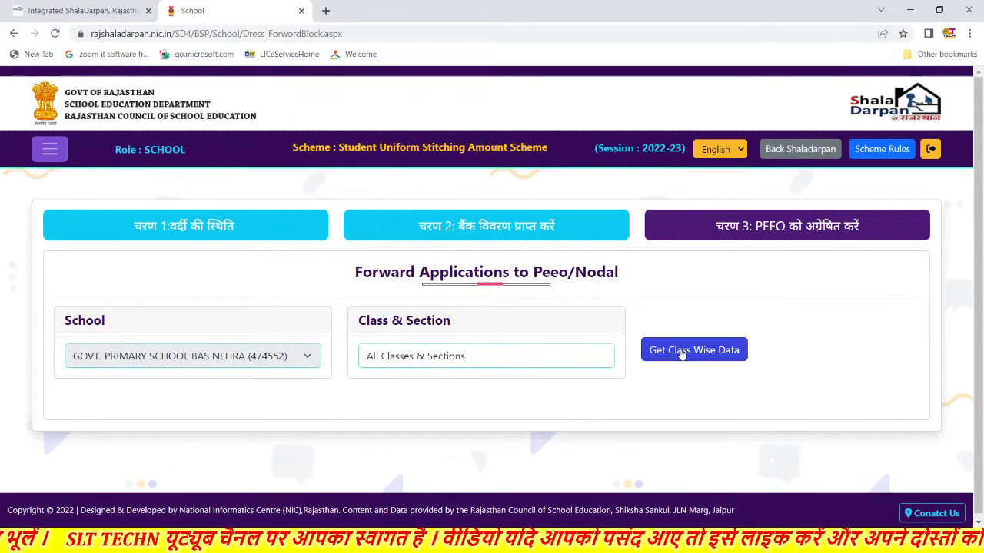
- Forward the Class 2 students and the Class 4 students to the PEEO
scroll(682, 354, "down", 2)
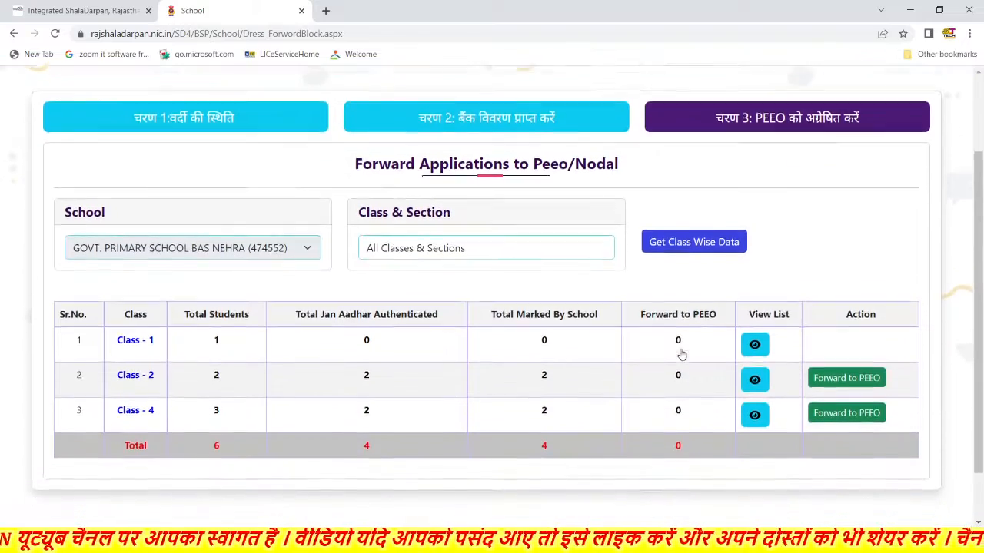
scroll(680, 354, "down", 1)
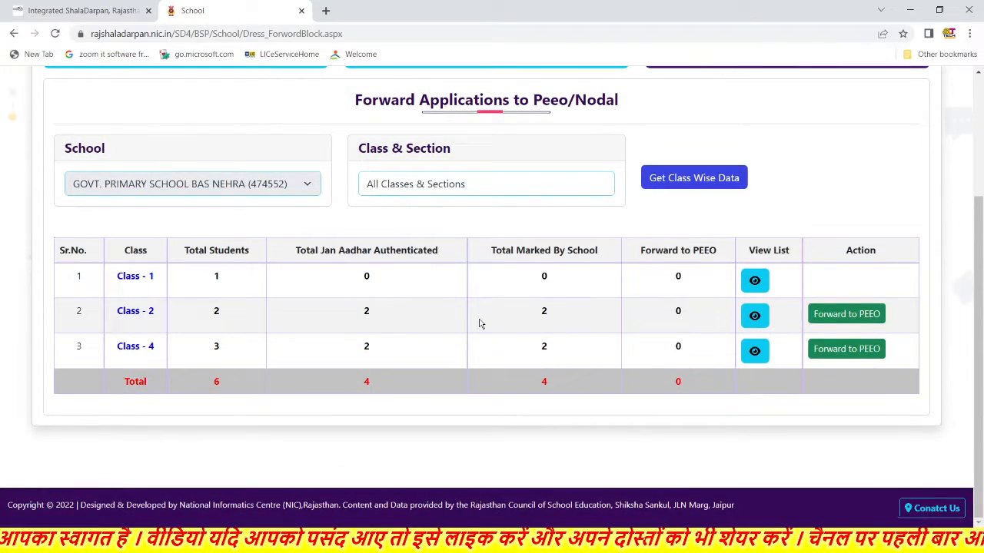
left_click(845, 320)
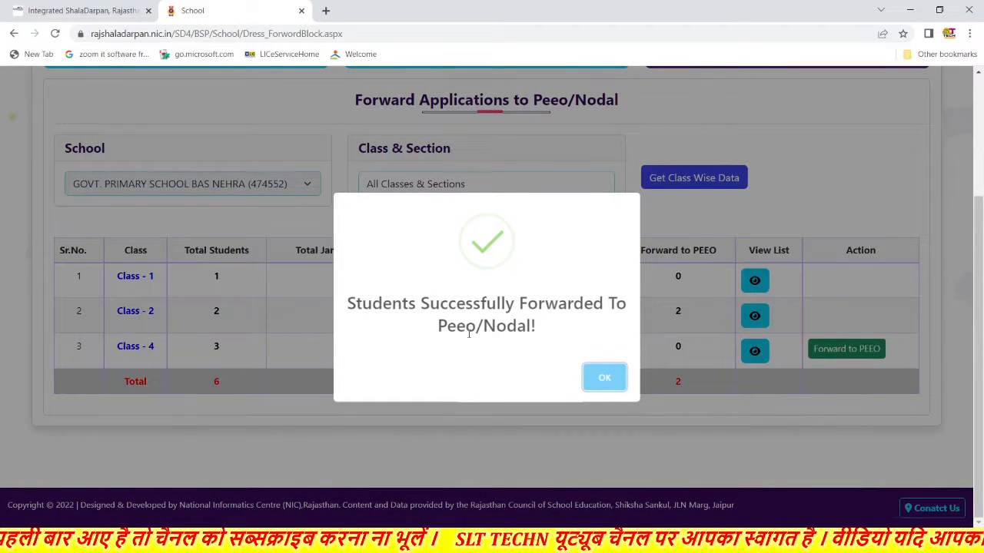
left_click(603, 380)
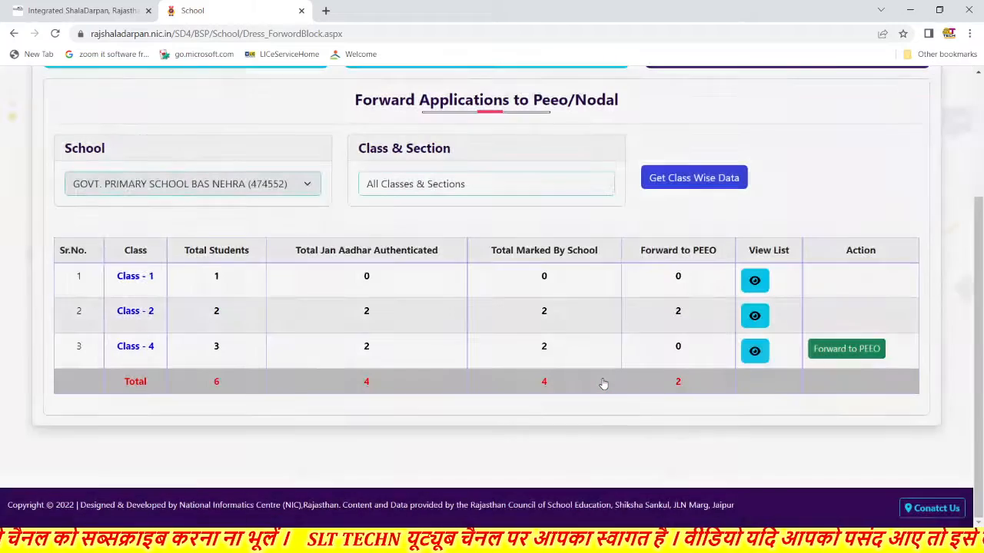
left_click(827, 354)
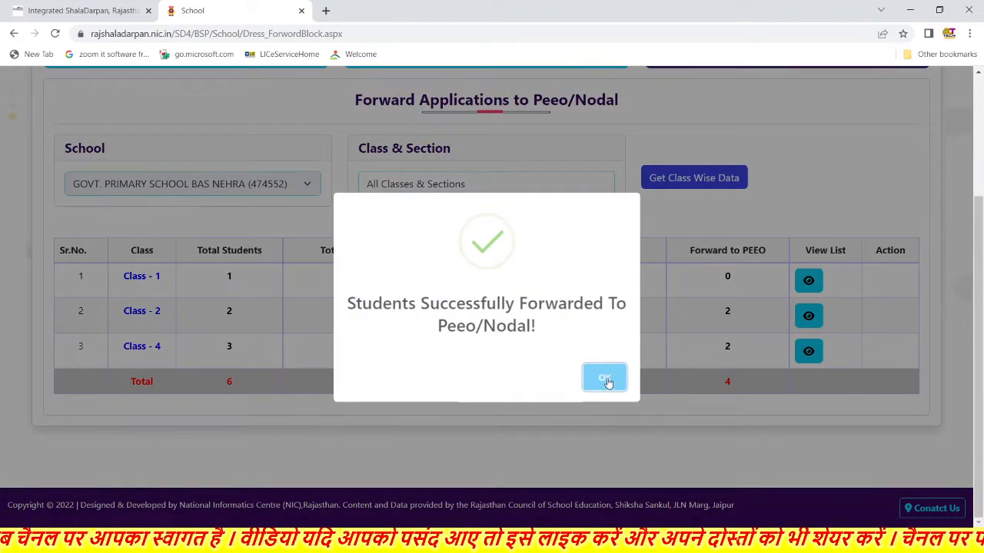
left_click(605, 378)
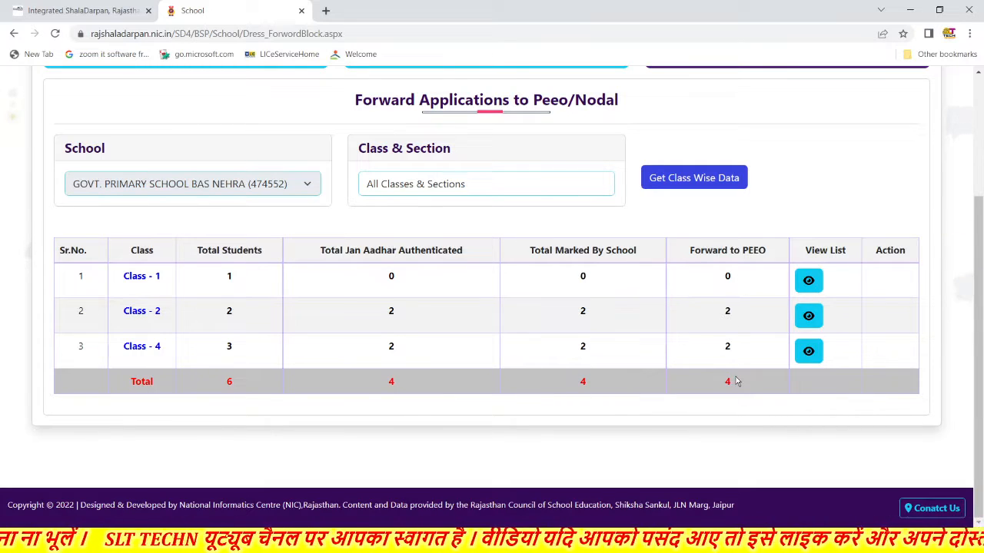
scroll(736, 381, "up", 2)
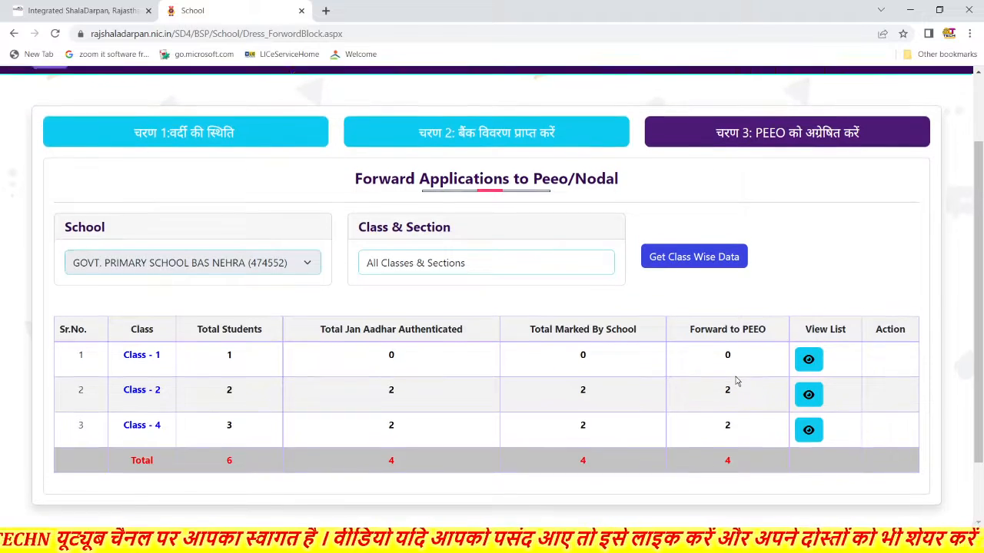